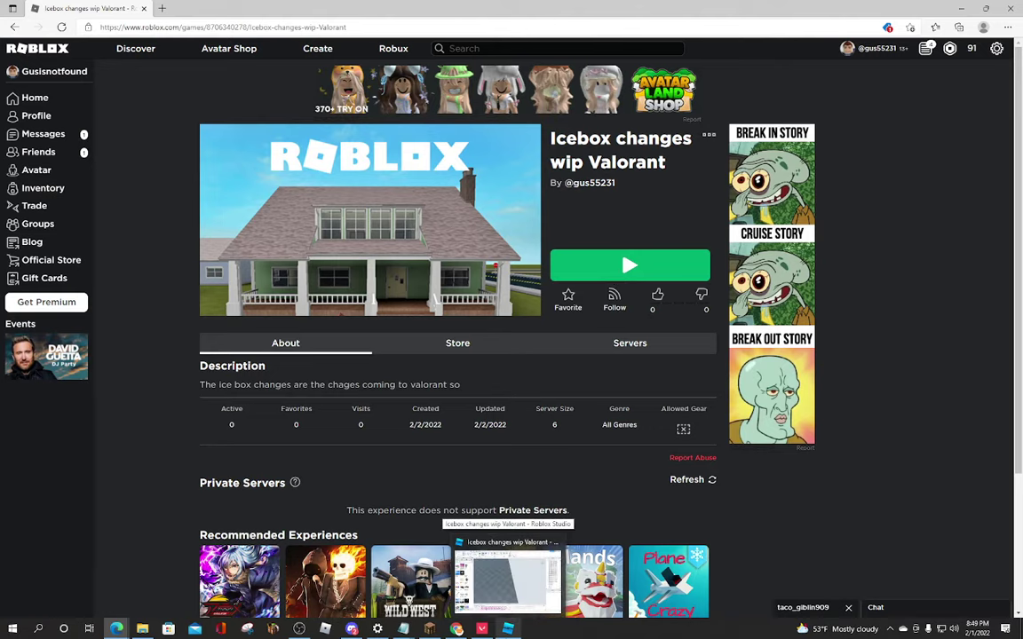
Orbit the view down toward the snowy floor and select the long part
click(515, 578)
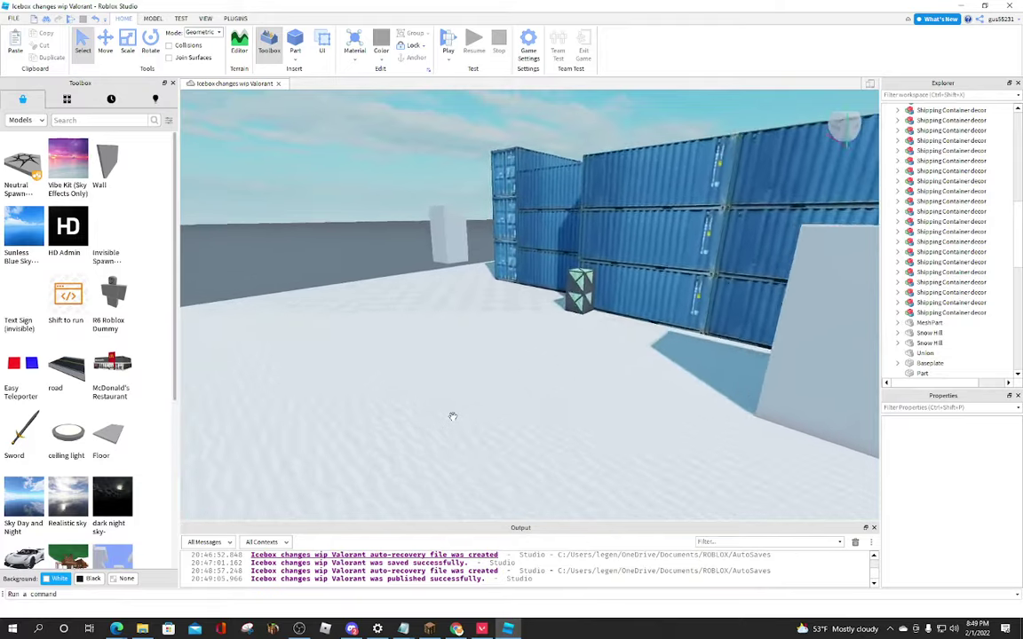
right_drag(453, 416, 427, 424)
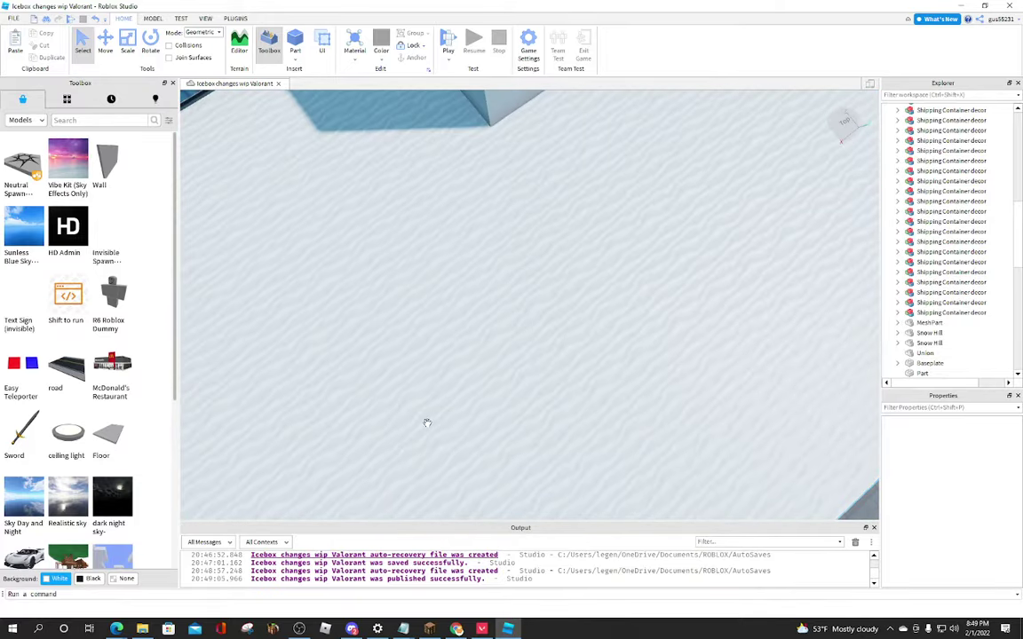
mouse_move(427, 424)
right_down()
mouse_move(336, 218)
mouse_move(441, 276)
mouse_move(475, 334)
right_up()
click(449, 312)
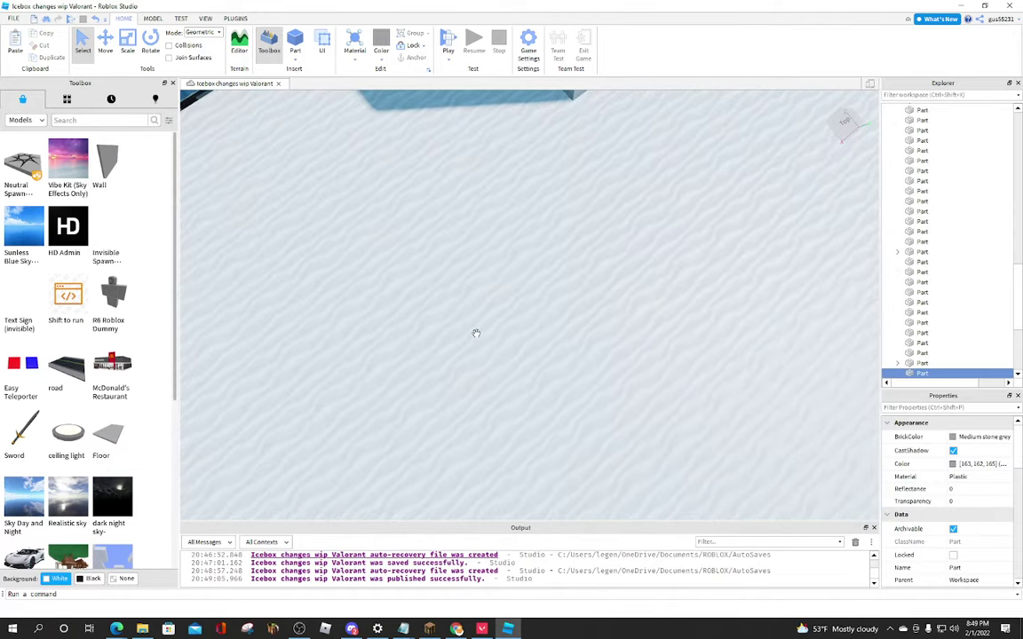
Place the Wall model from the Toolbox onto the snowy floor, with the File menu showing
click(475, 334)
click(13, 17)
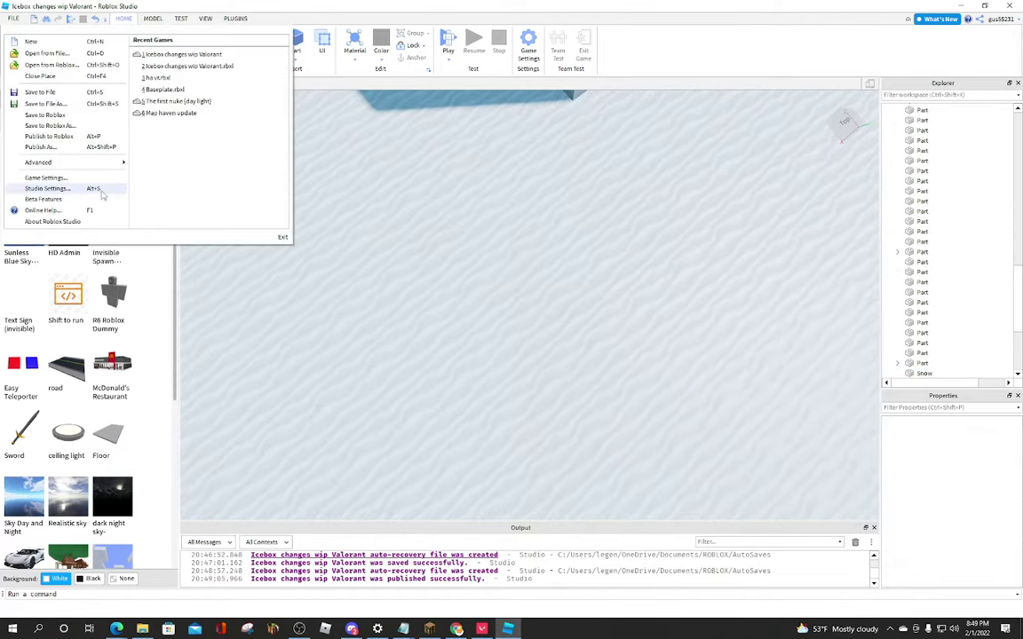
click(231, 228)
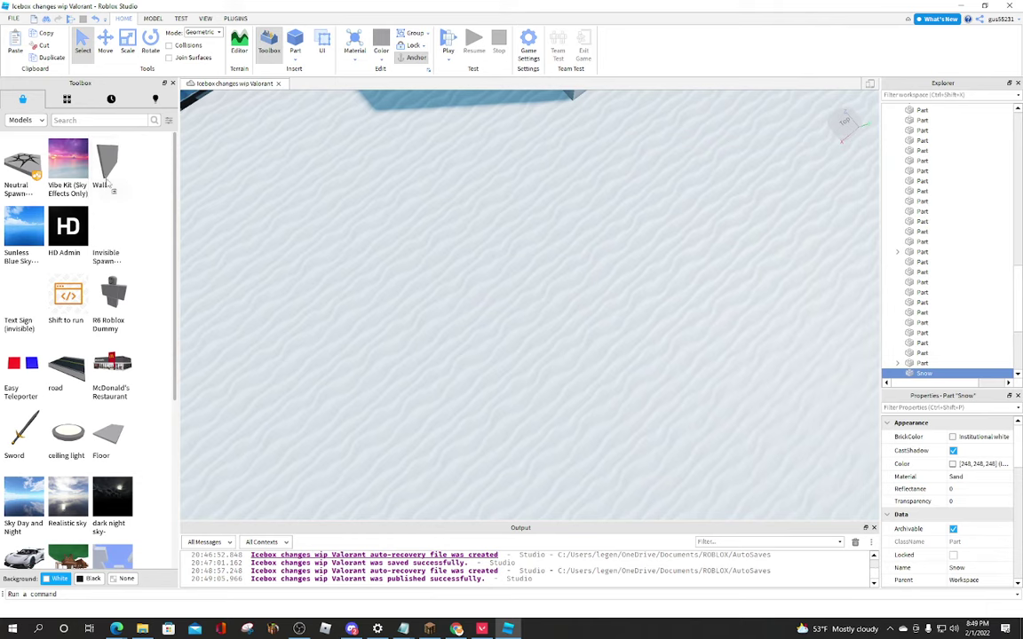
drag(95, 160, 397, 217)
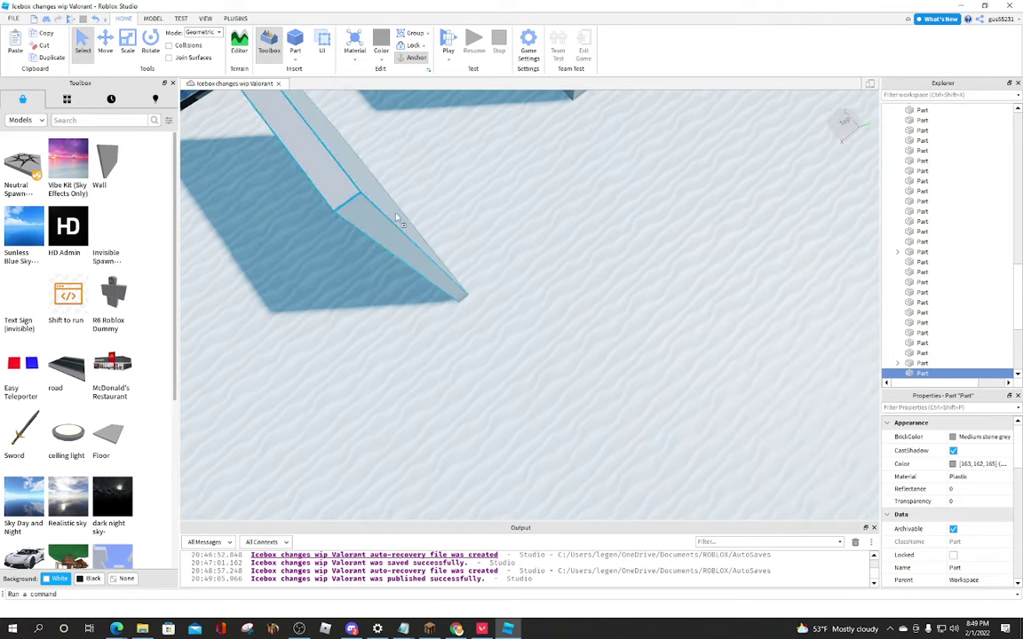
click(14, 18)
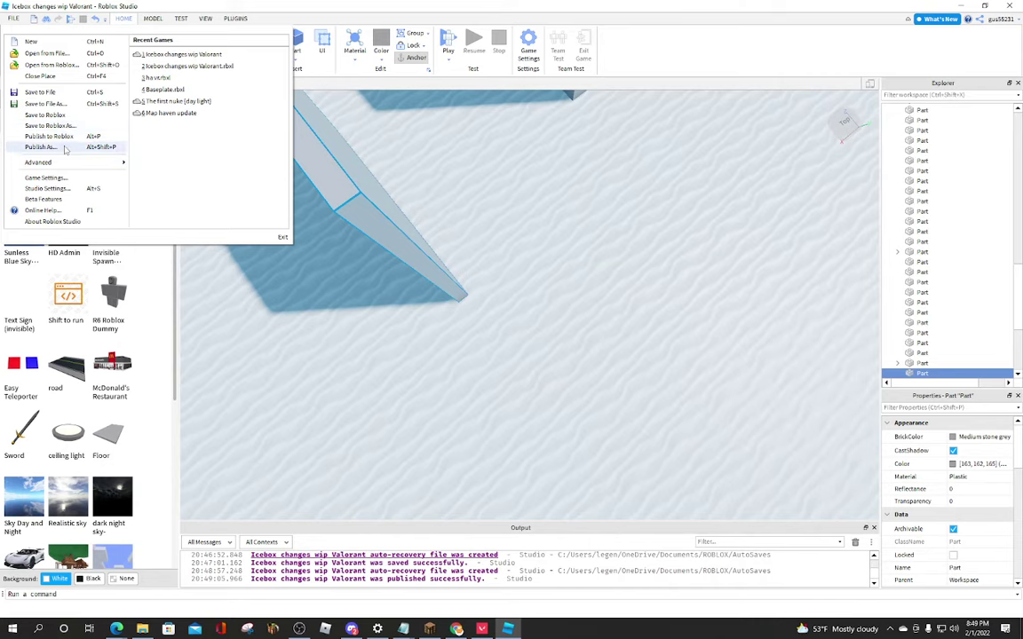
Publish As over the existing place in 'Icebox changes wip Valorant', overwriting it
click(62, 147)
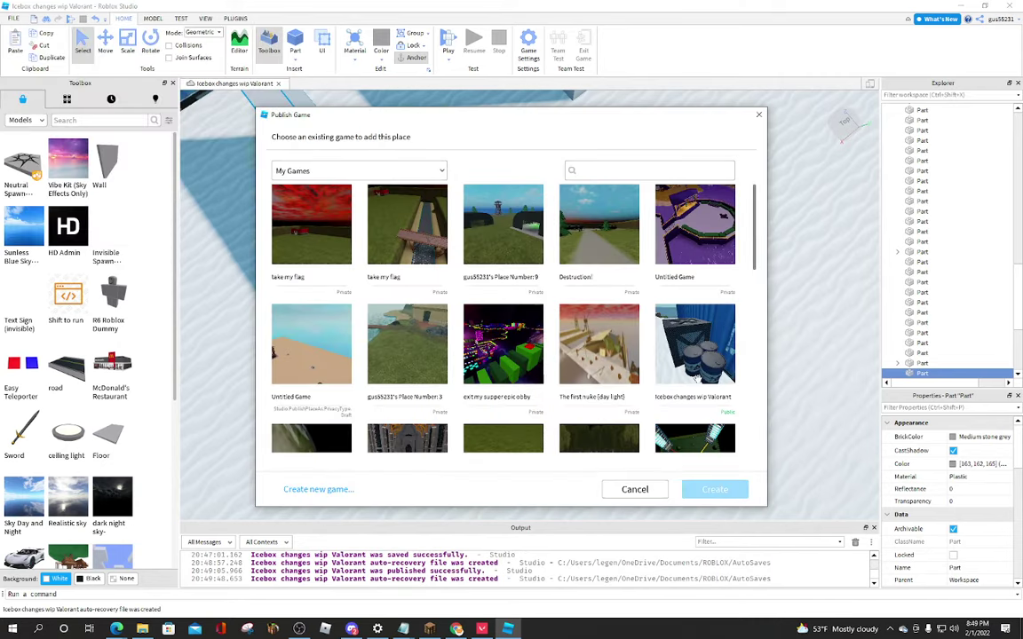
click(698, 378)
click(342, 250)
click(708, 494)
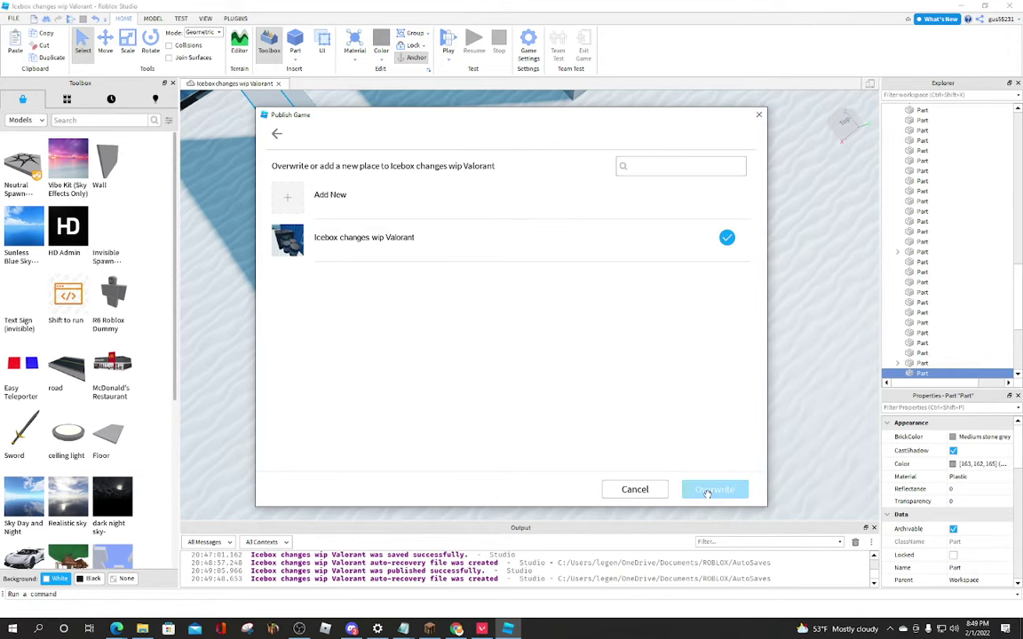
Launch the game with Play from its Roblox web page in the browser
click(511, 468)
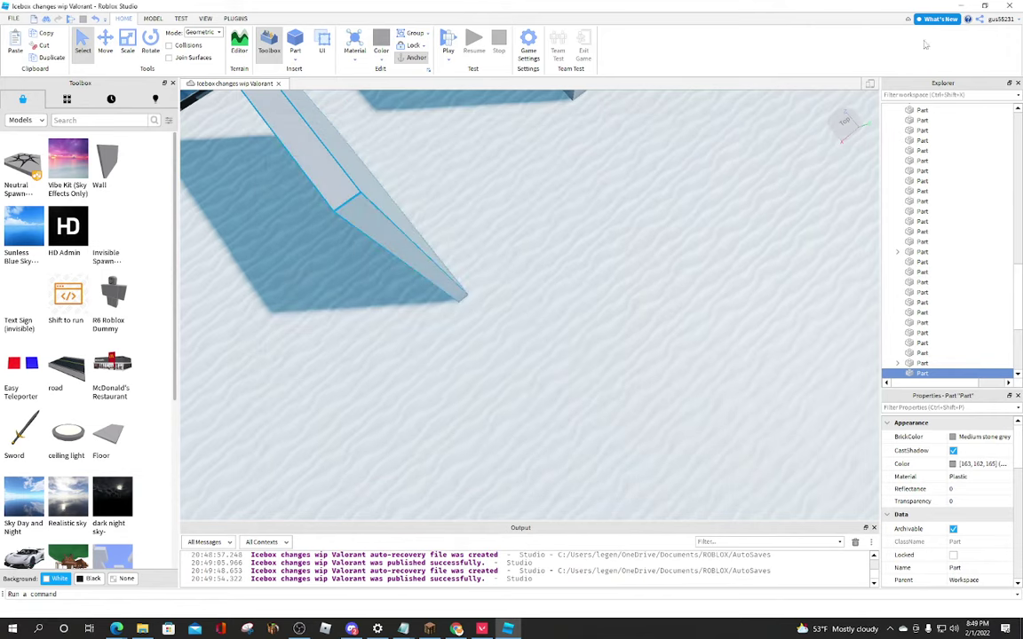
click(960, 6)
click(653, 260)
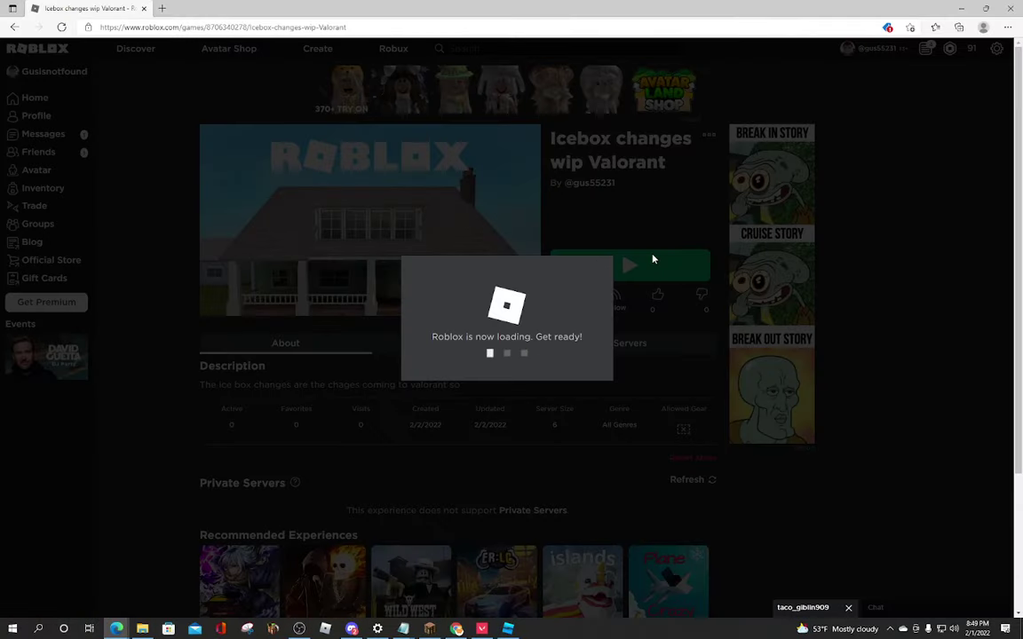